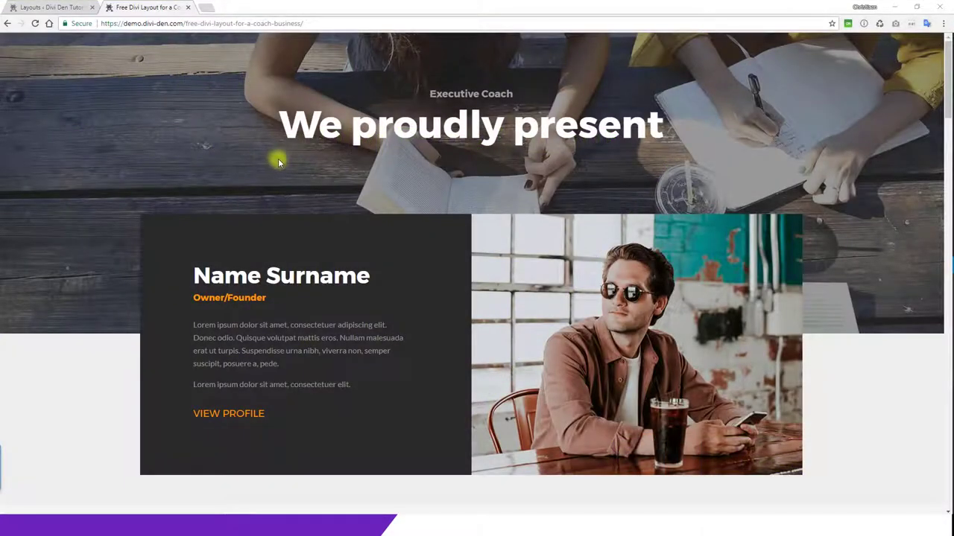
Examine all sections of the free Divi coach layout demo page, from the header down to the closing call to action
scroll(313, 154, down, 5)
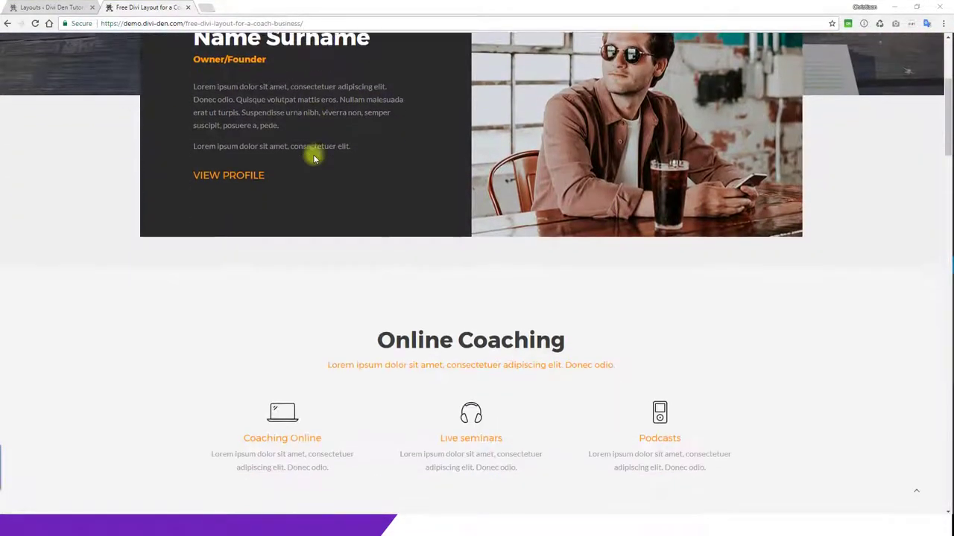
scroll(313, 158, down, 5)
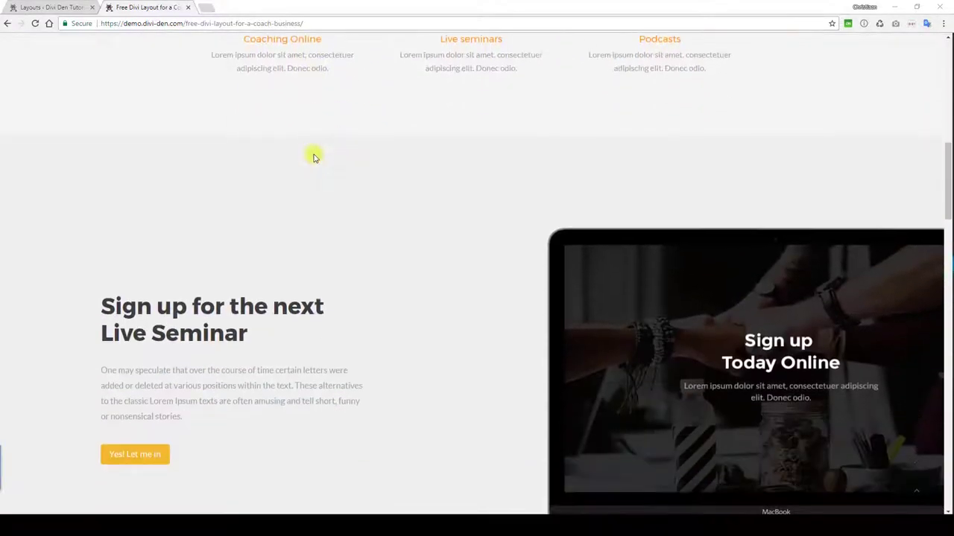
scroll(314, 155, down, 2)
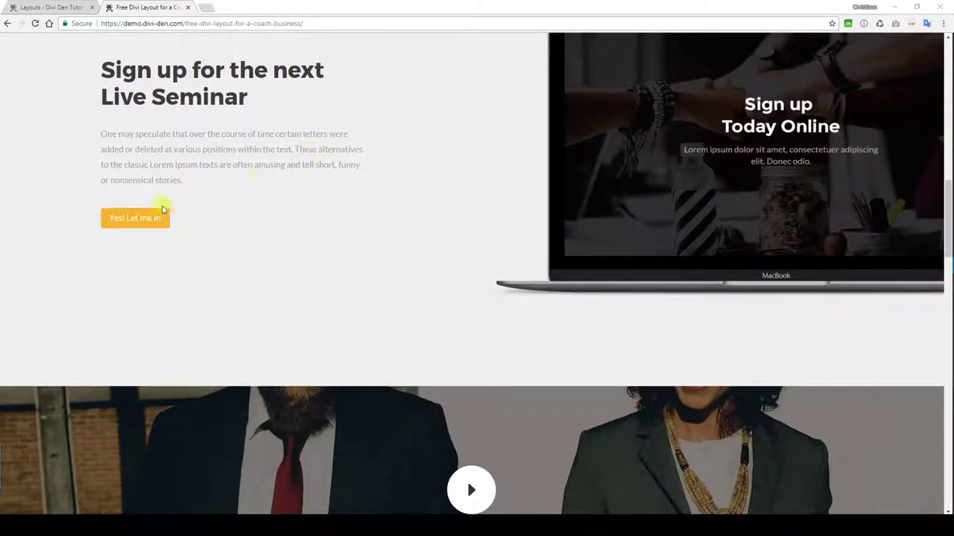
scroll(305, 170, down, 2)
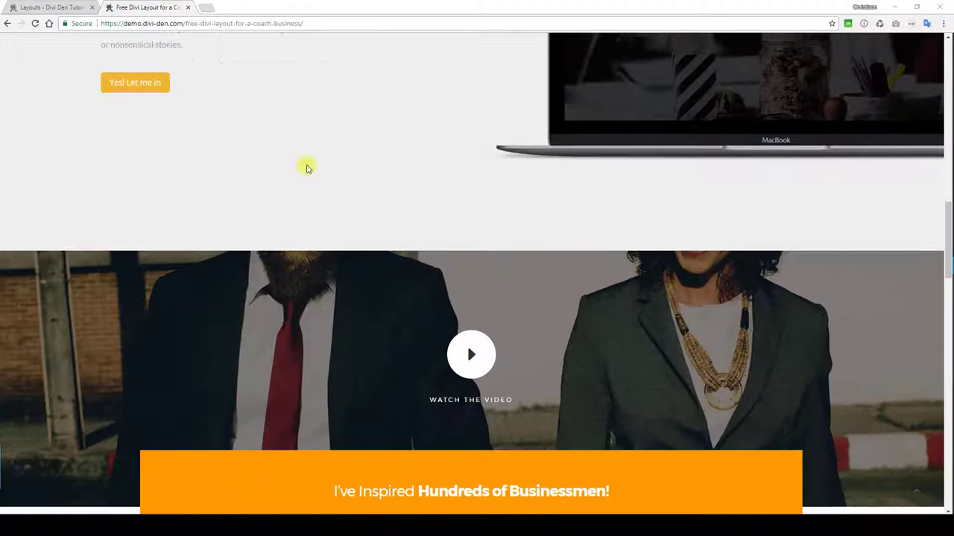
scroll(307, 160, down, 4)
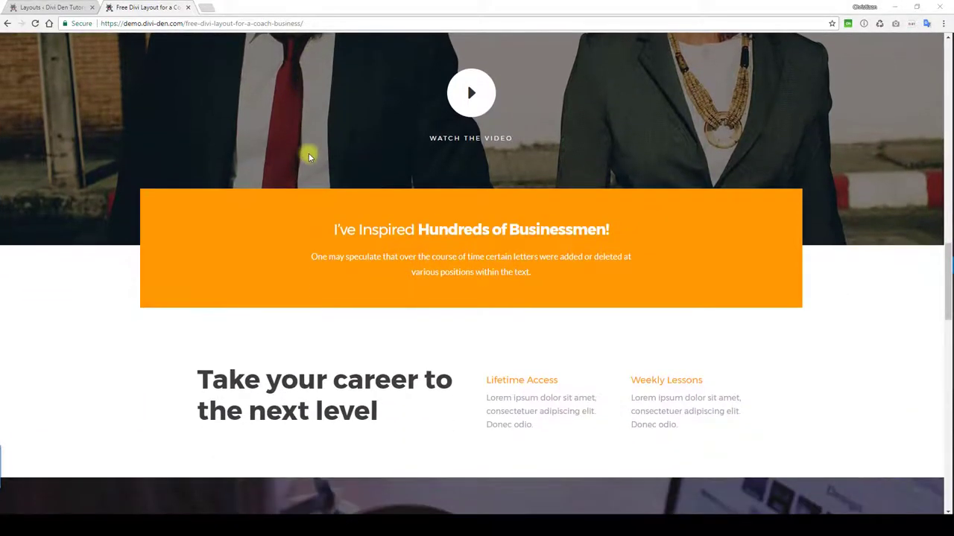
scroll(335, 149, up, 3)
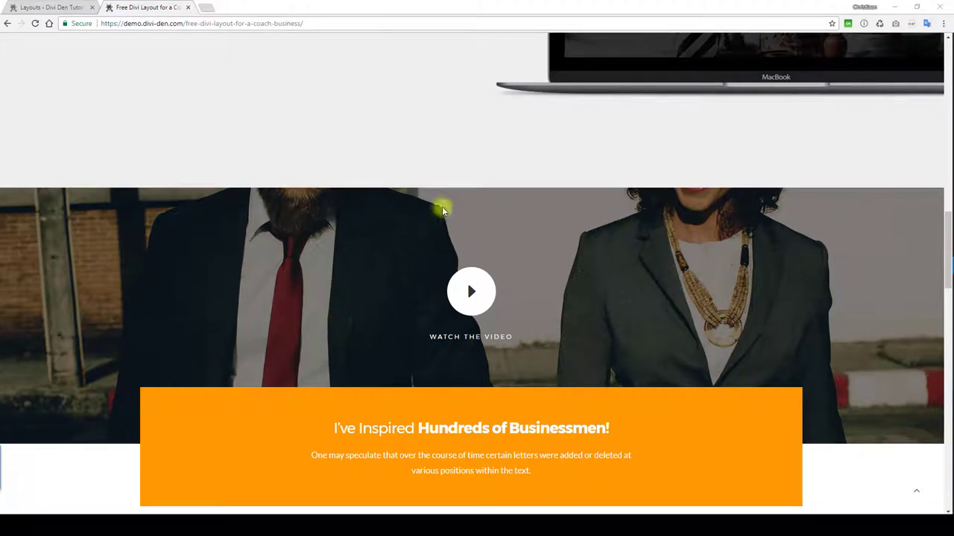
scroll(541, 207, down, 4)
scroll(518, 168, down, 5)
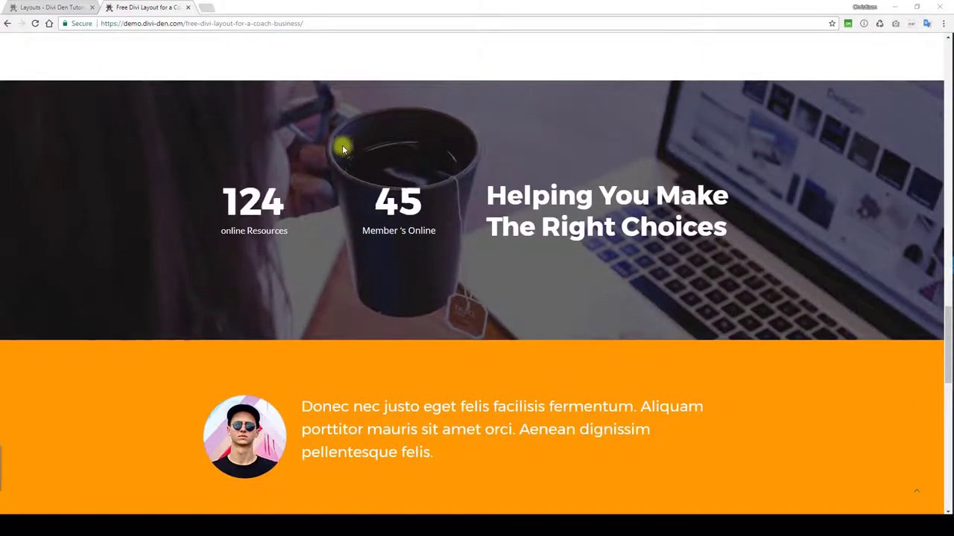
scroll(502, 154, down, 2)
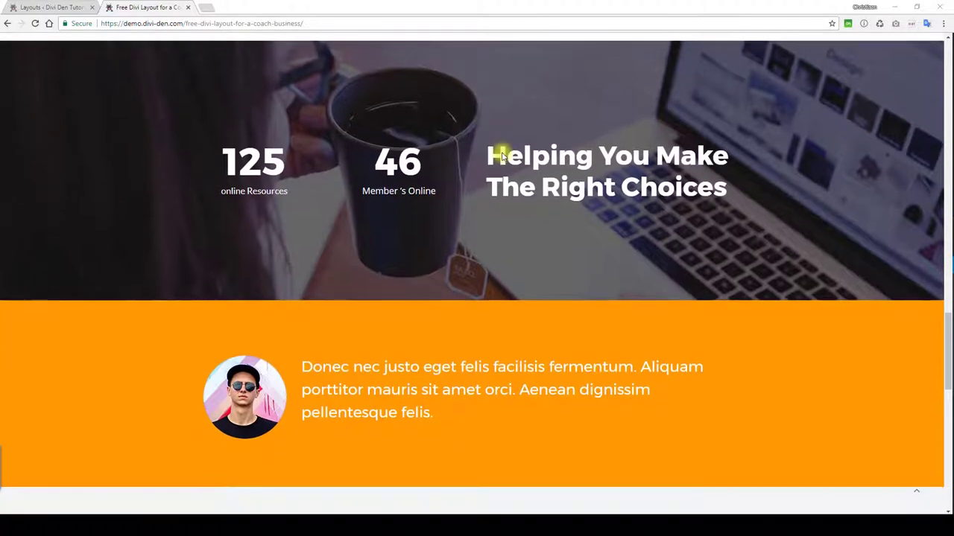
scroll(501, 153, down, 4)
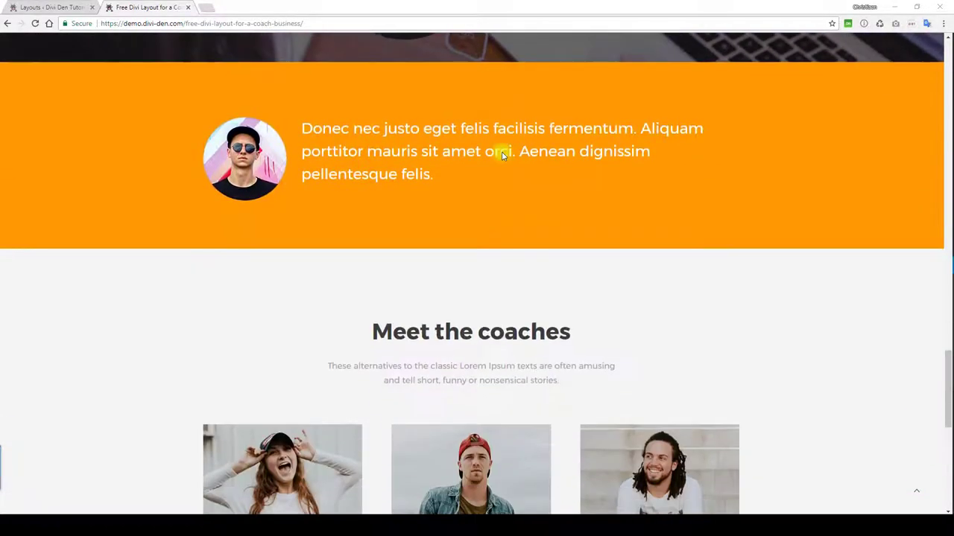
scroll(441, 155, down, 1)
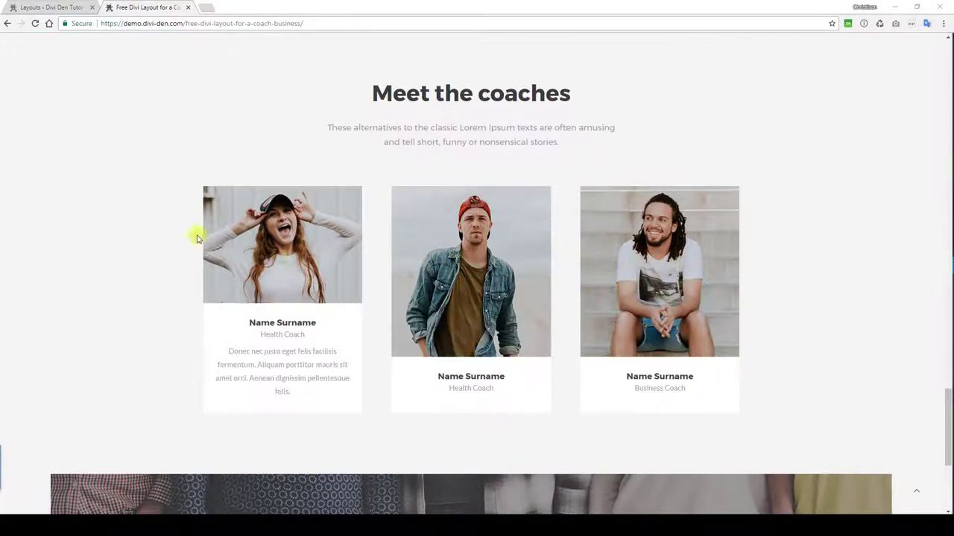
scroll(156, 191, down, 3)
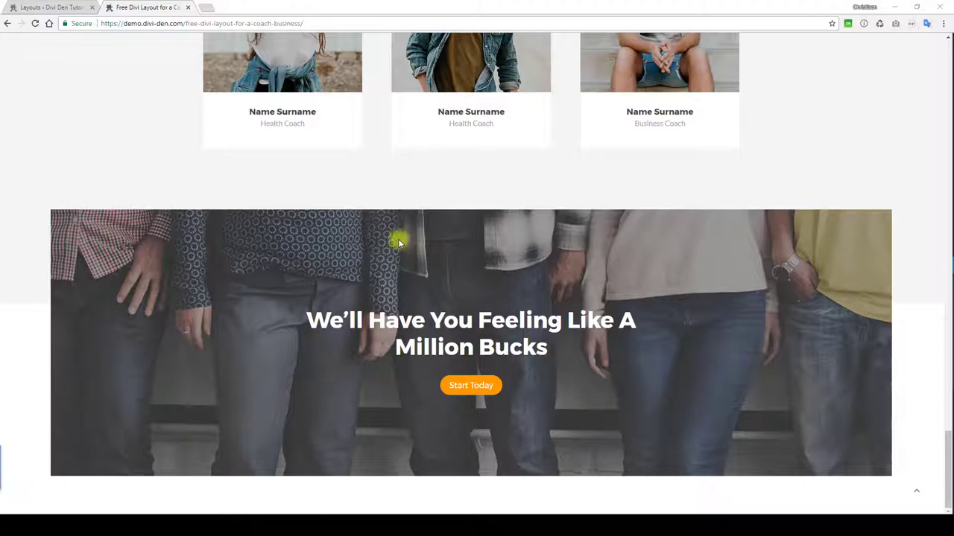
scroll(398, 243, up, 20)
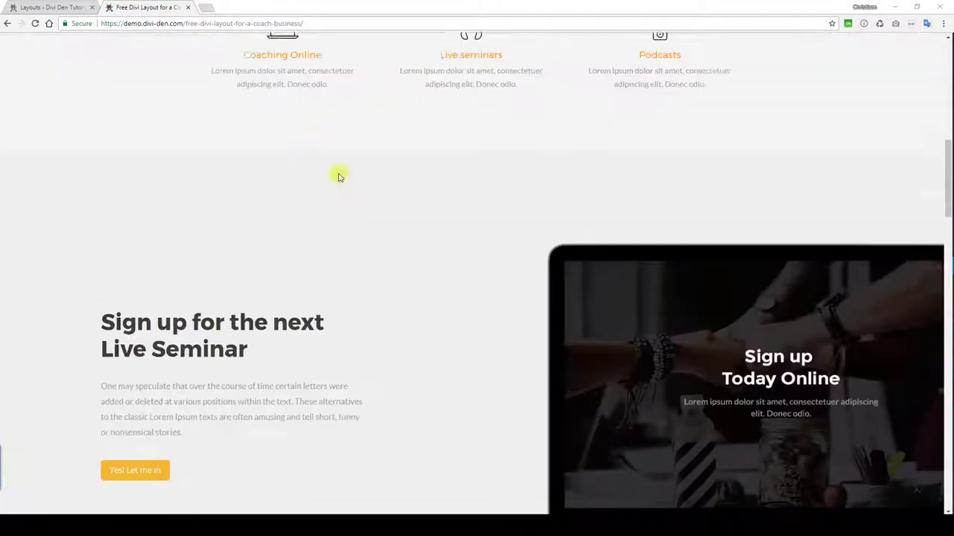
scroll(338, 176, up, 5)
Import the Executive Coach Library Import.json file into the Divi Library of the WordPress site
click(64, 6)
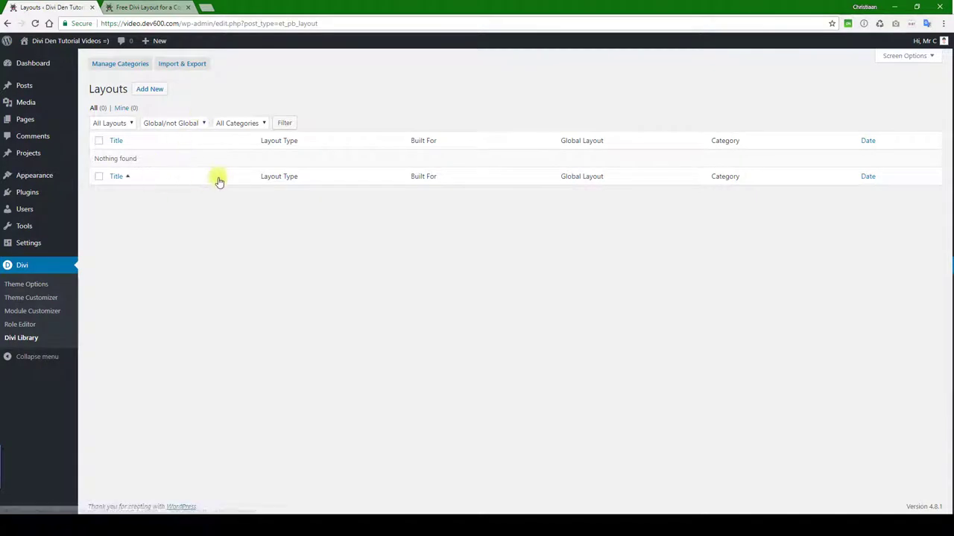
click(195, 70)
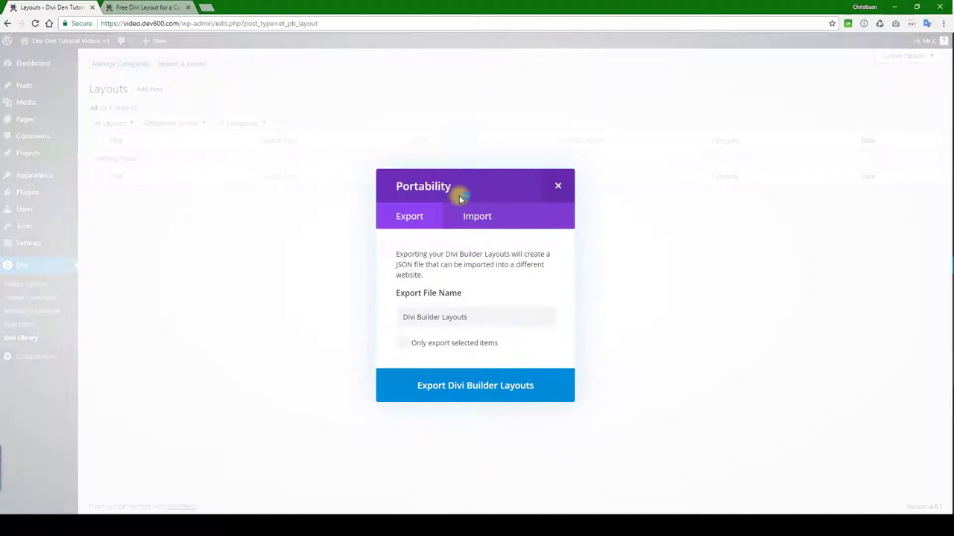
click(477, 224)
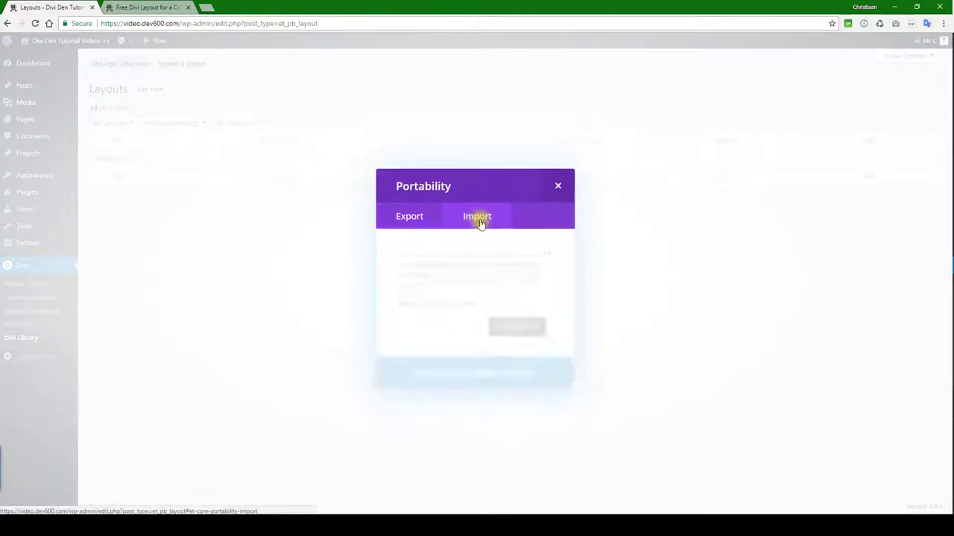
click(517, 326)
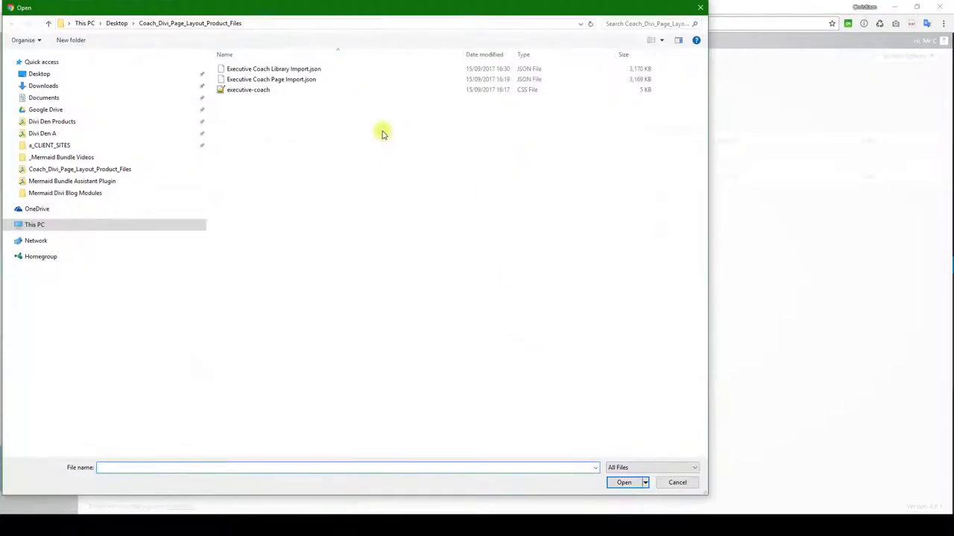
click(9, 62)
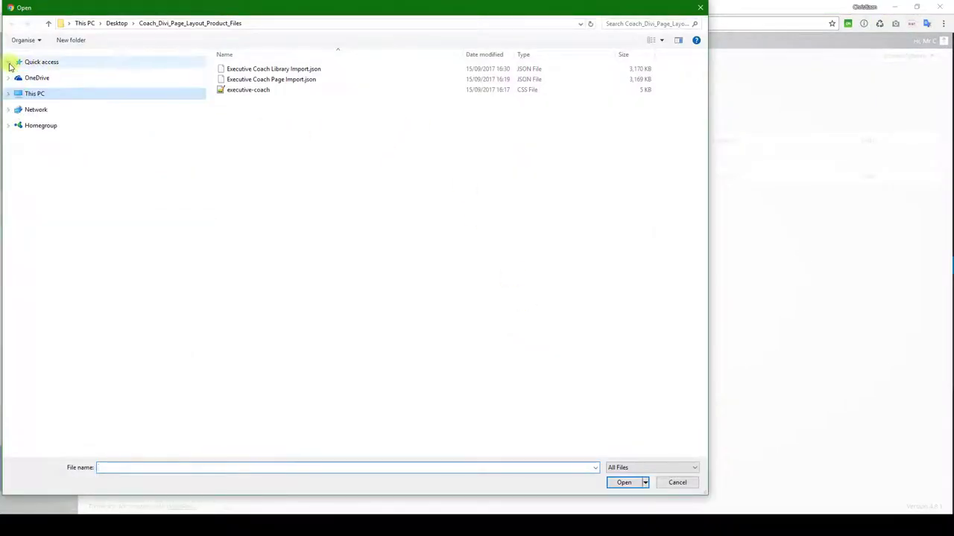
double_click(302, 69)
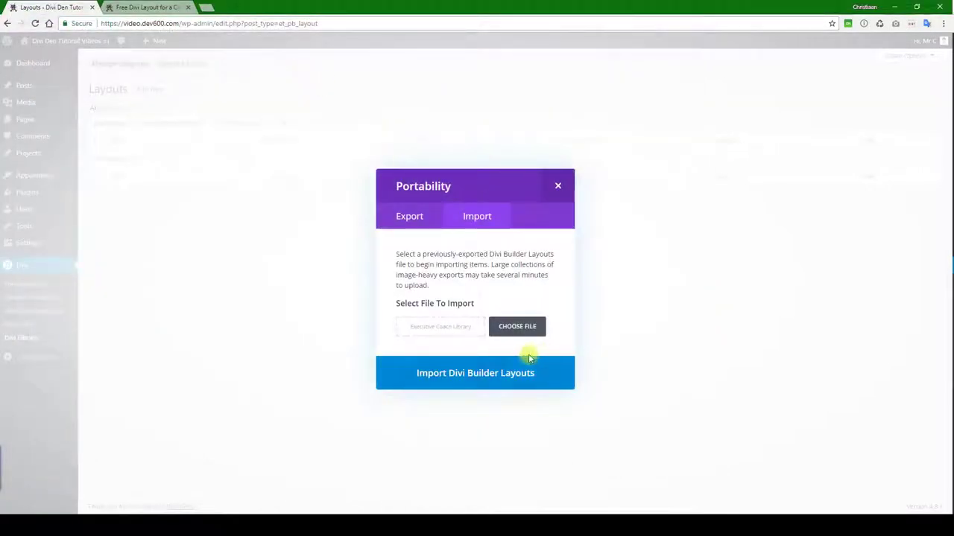
click(485, 378)
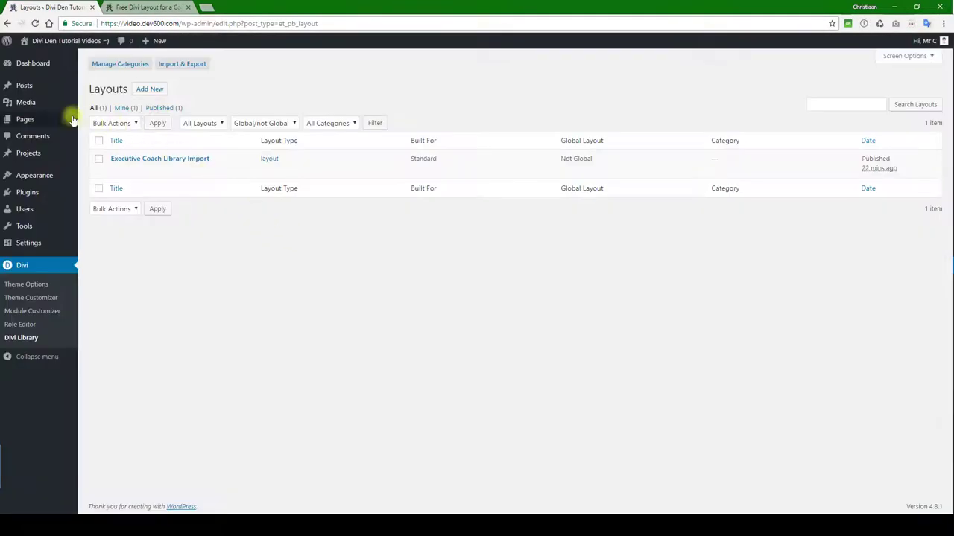
Open the Coaching Business Divi Page Layout page for editing and check which saved library layouts can be loaded into it
click(34, 119)
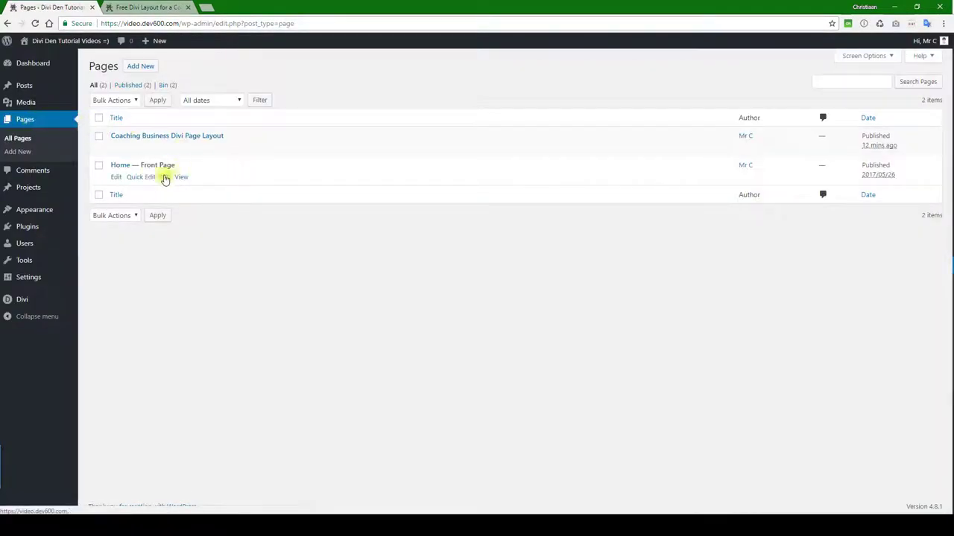
click(159, 136)
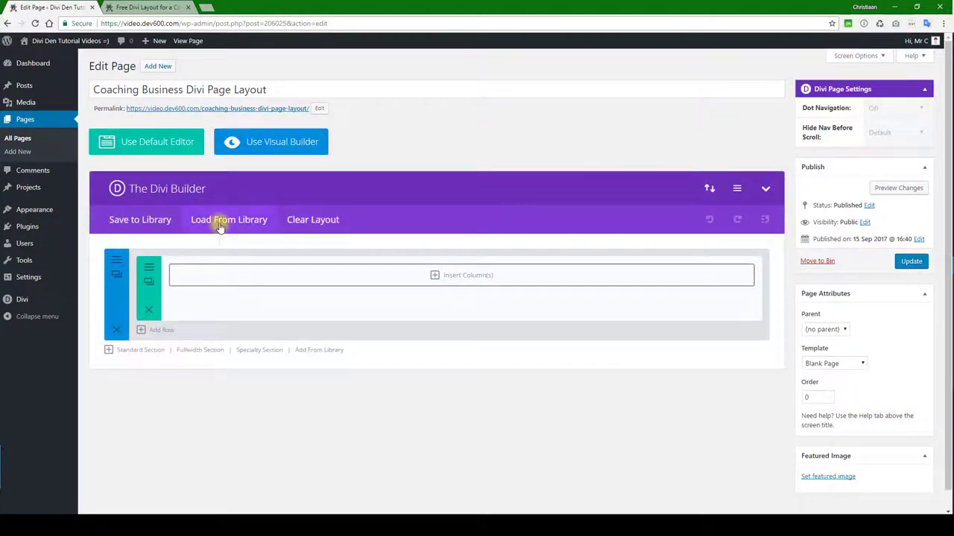
click(220, 227)
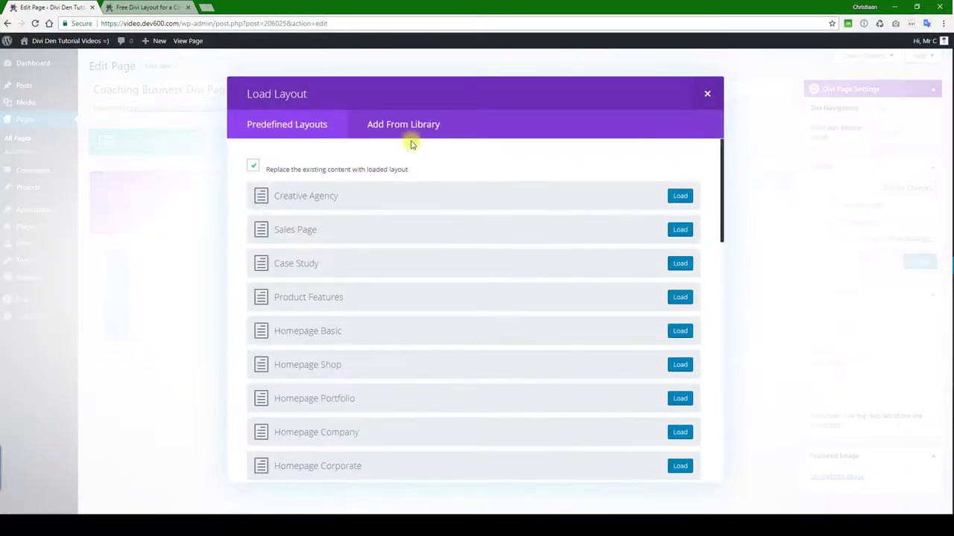
click(406, 127)
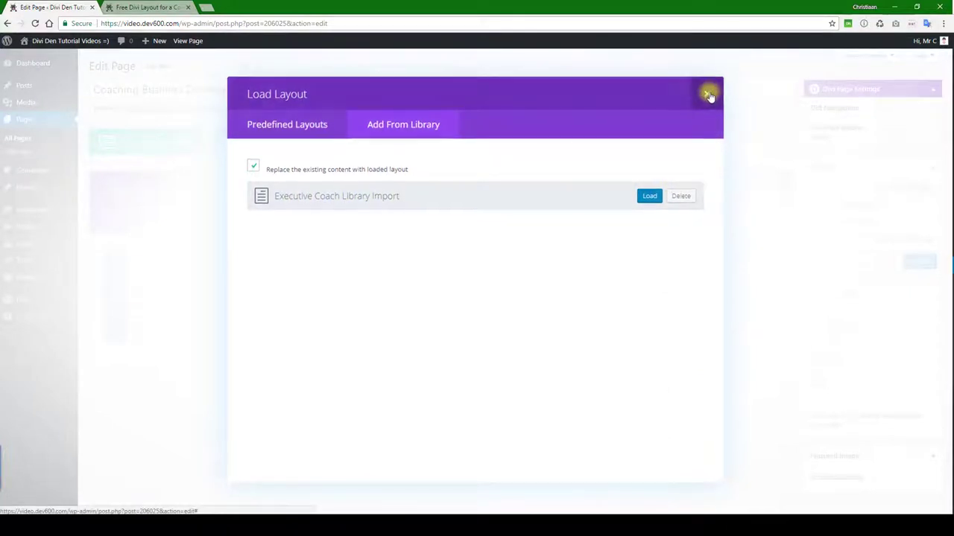
click(707, 94)
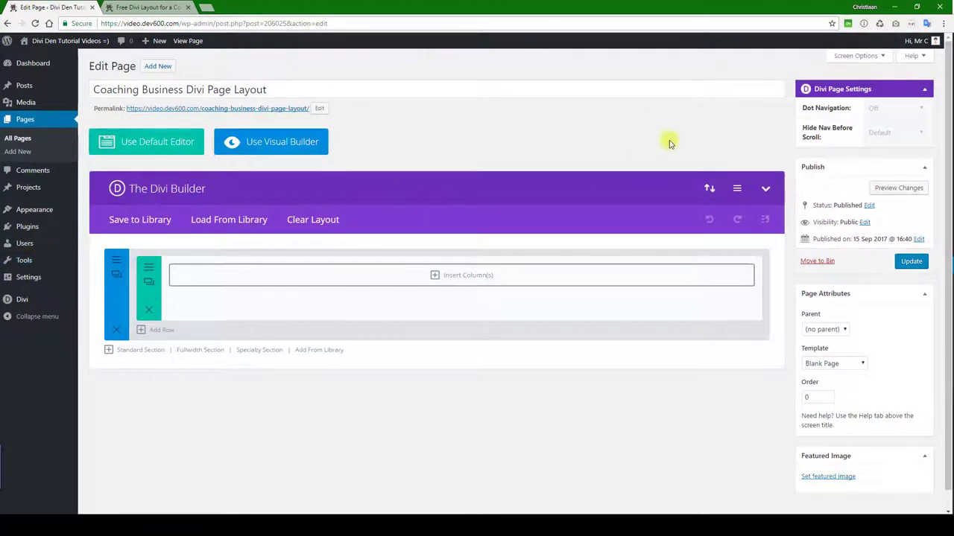
Import Executive Coach Page Import.json into the page through the Divi Builder's portability options, without downloading a backup
click(709, 191)
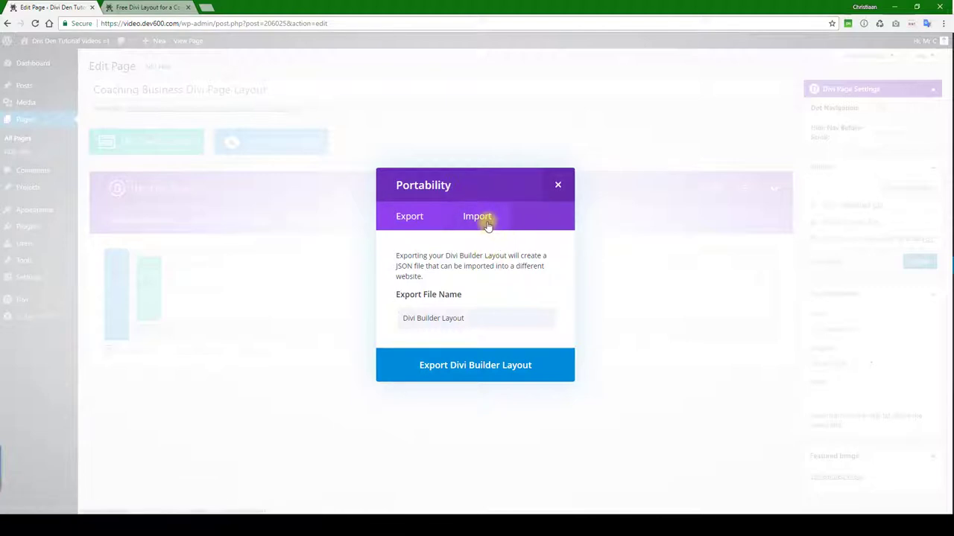
click(485, 224)
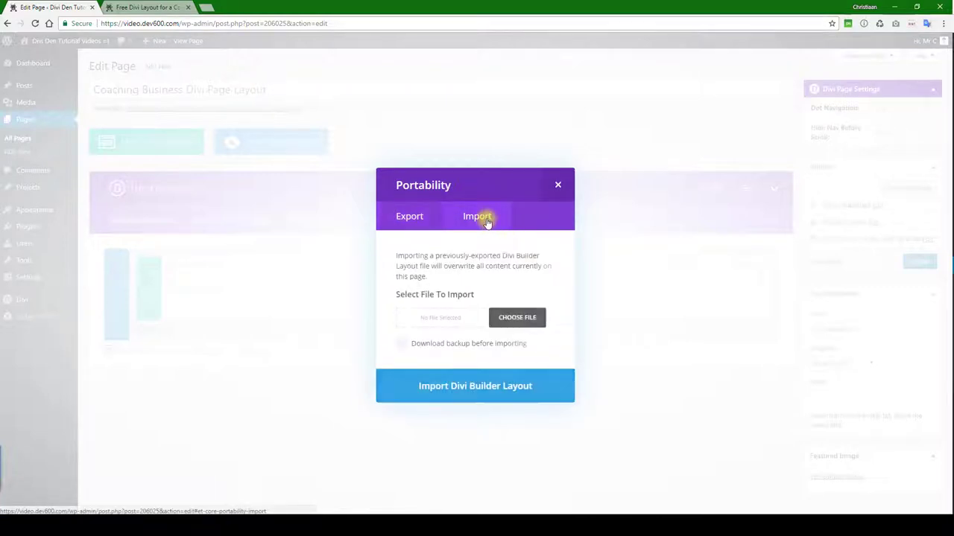
click(517, 320)
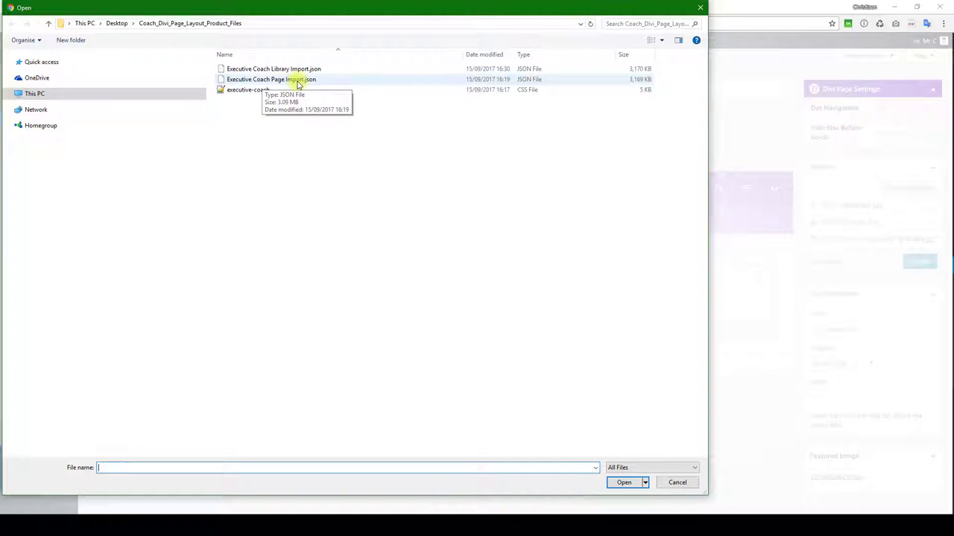
double_click(297, 79)
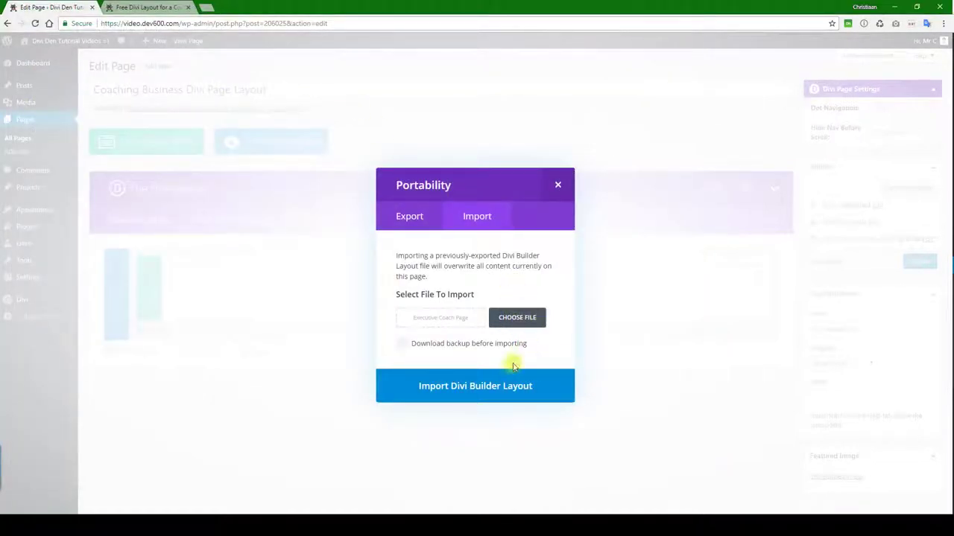
click(498, 388)
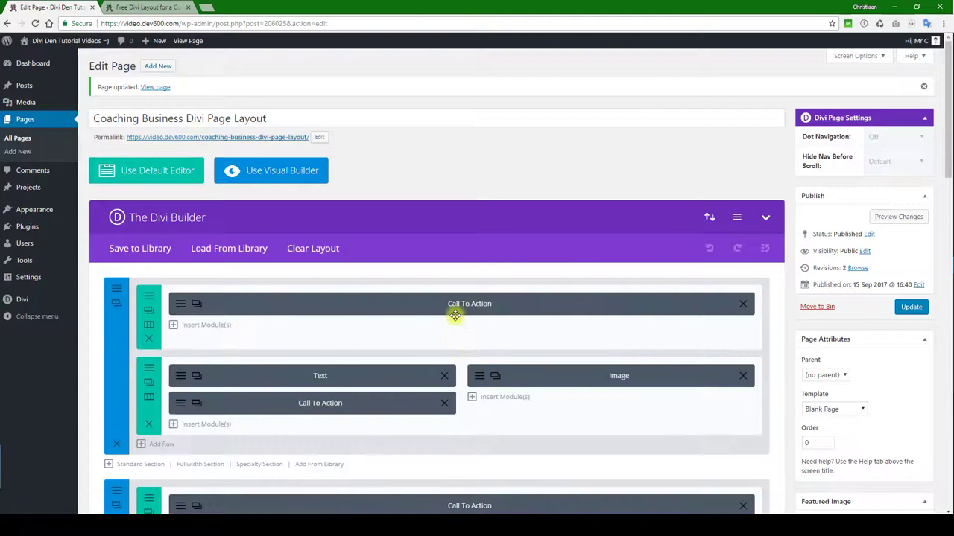
Review the imported sections in the Divi Builder and update the page
scroll(420, 297, down, 1)
scroll(421, 297, down, 3)
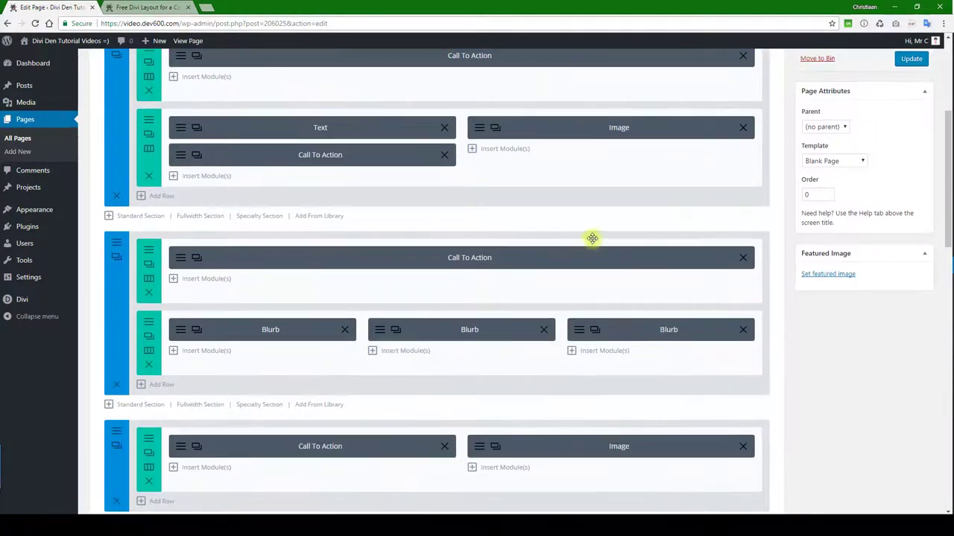
scroll(745, 253, up, 4)
click(910, 306)
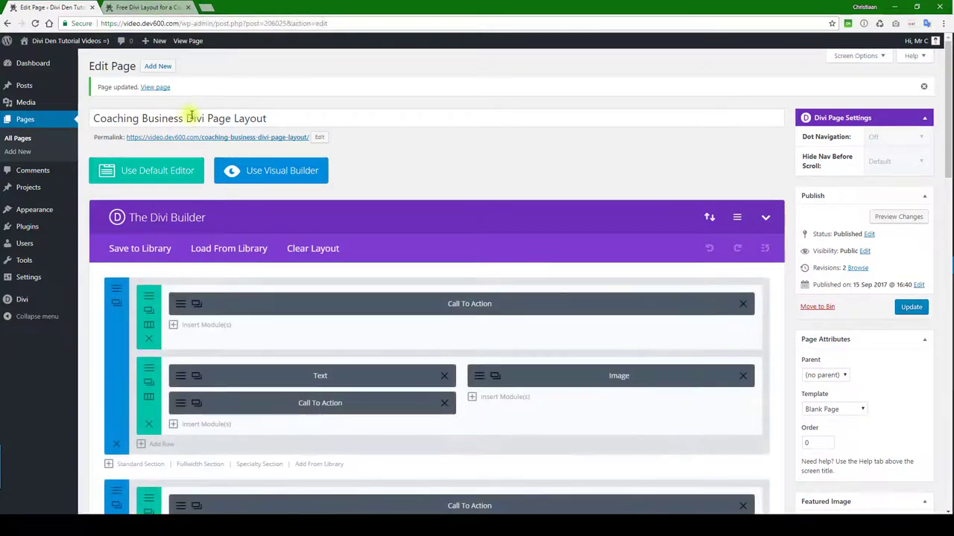
Open the published Coaching Business page in a new browser tab and examine its imported sections
right_click(211, 142)
click(273, 144)
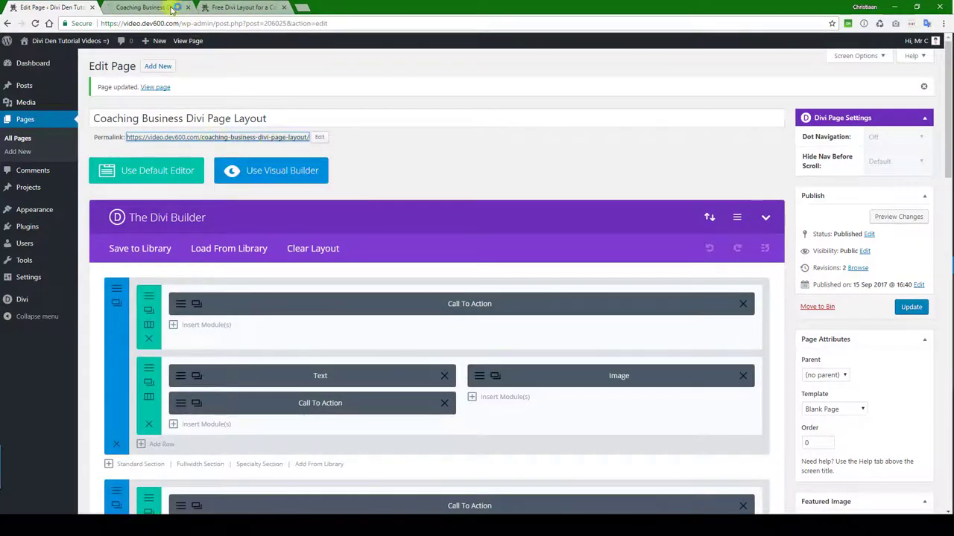
click(186, 14)
scroll(417, 162, down, 4)
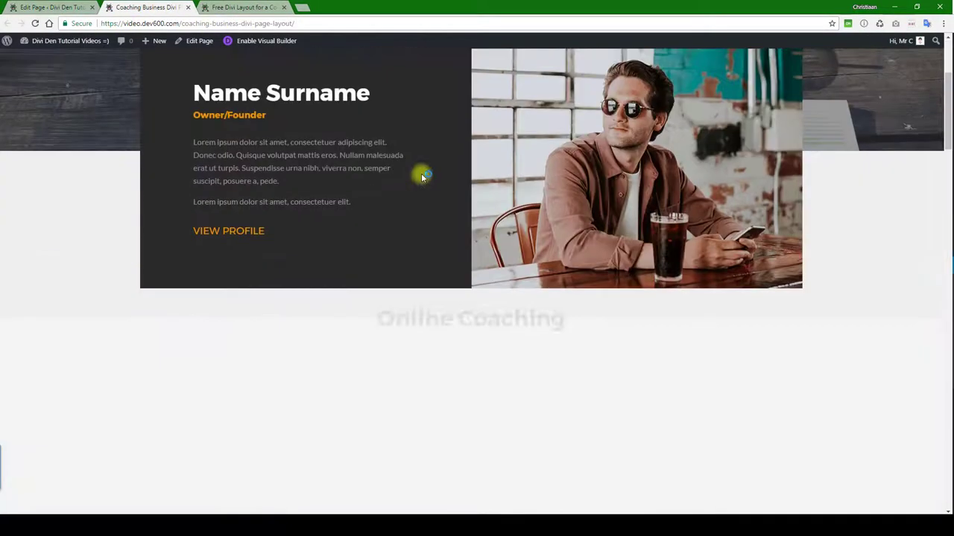
scroll(414, 171, down, 12)
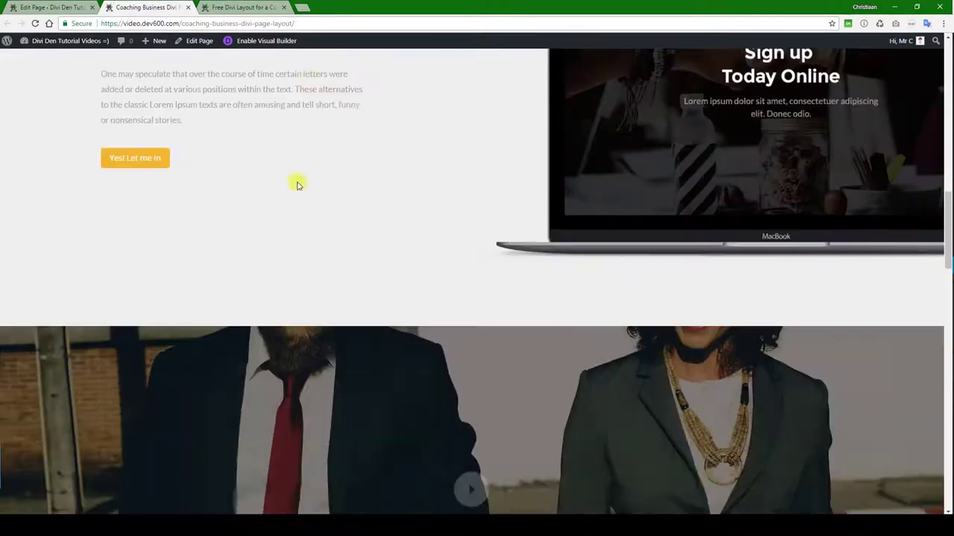
scroll(324, 187, down, 10)
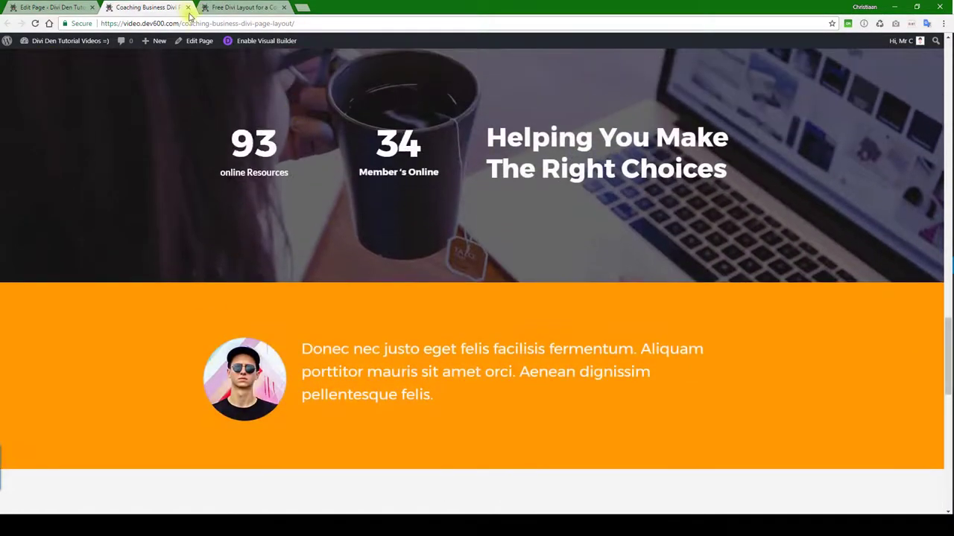
Close the published page, open executive-coach.css from the product files folder in Notepad++, and copy all of its code
click(187, 7)
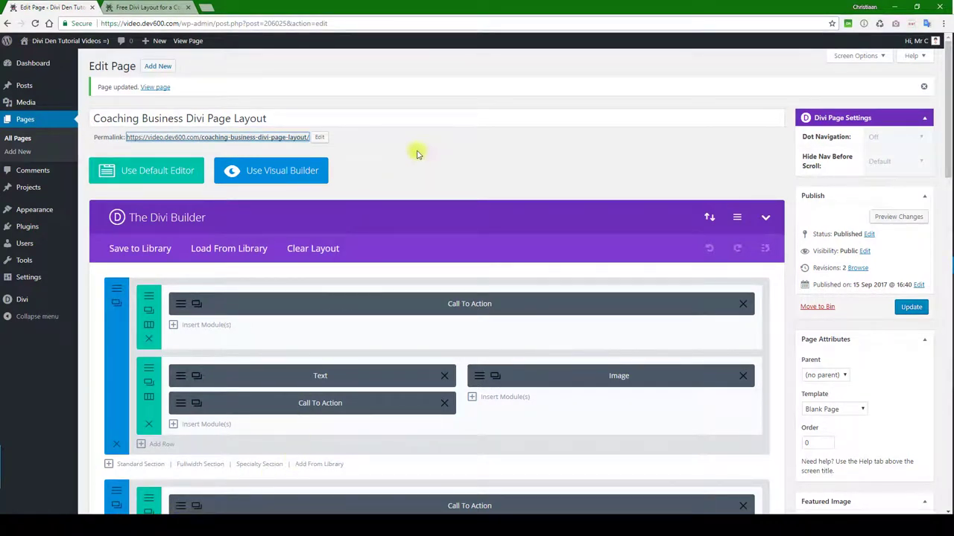
key(alt+Tab)
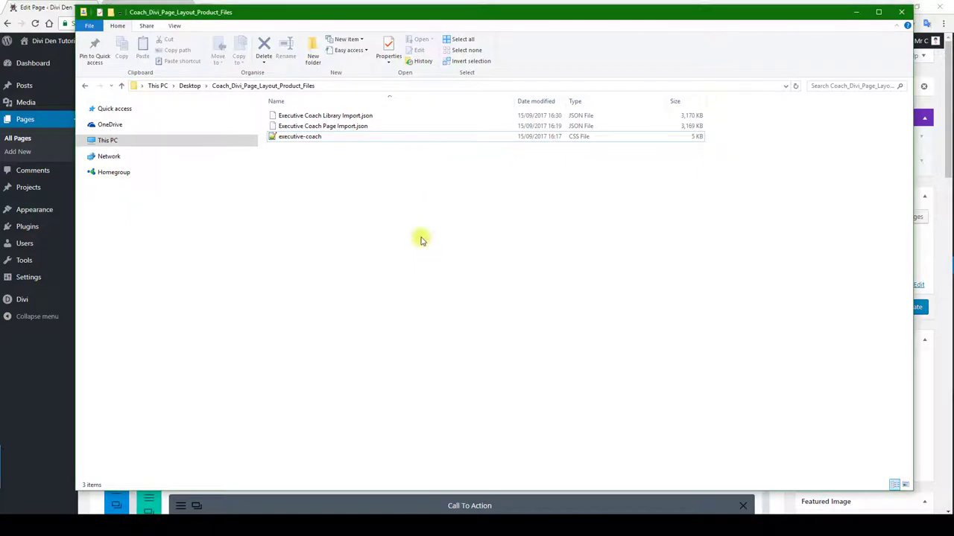
click(333, 139)
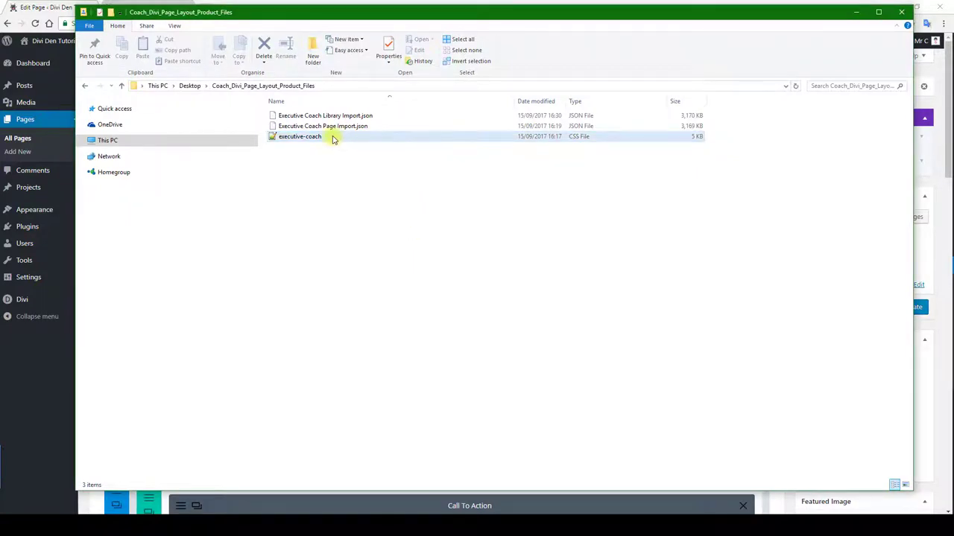
double_click(333, 138)
click(362, 100)
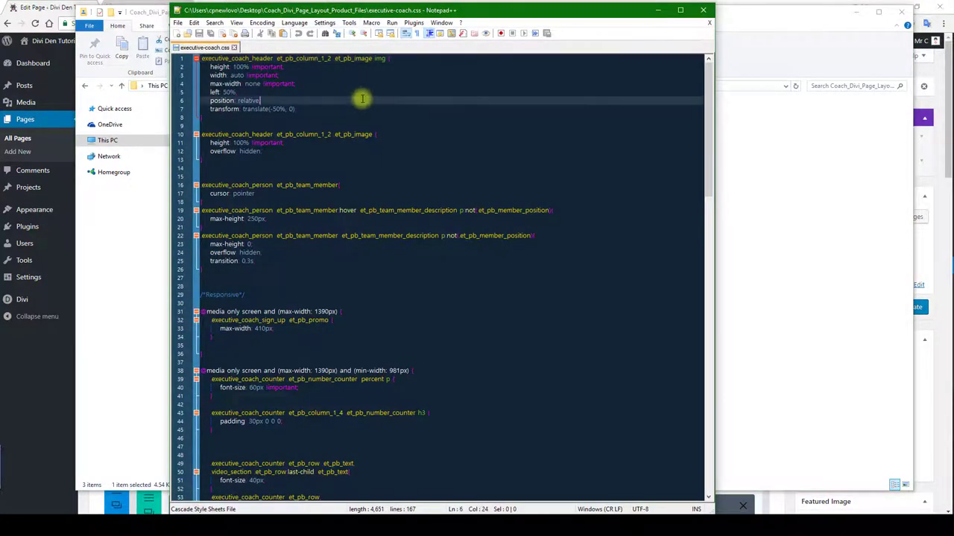
key(ctrl+a)
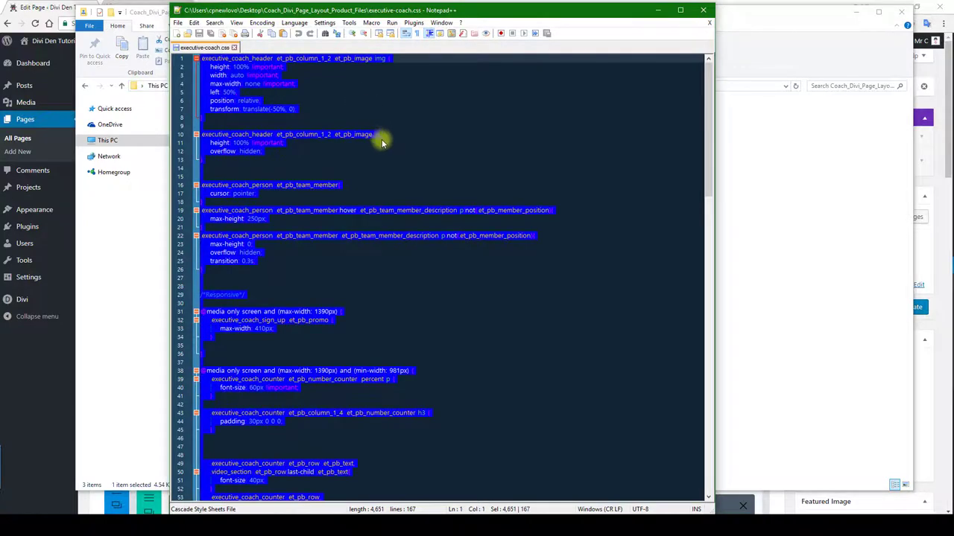
click(660, 10)
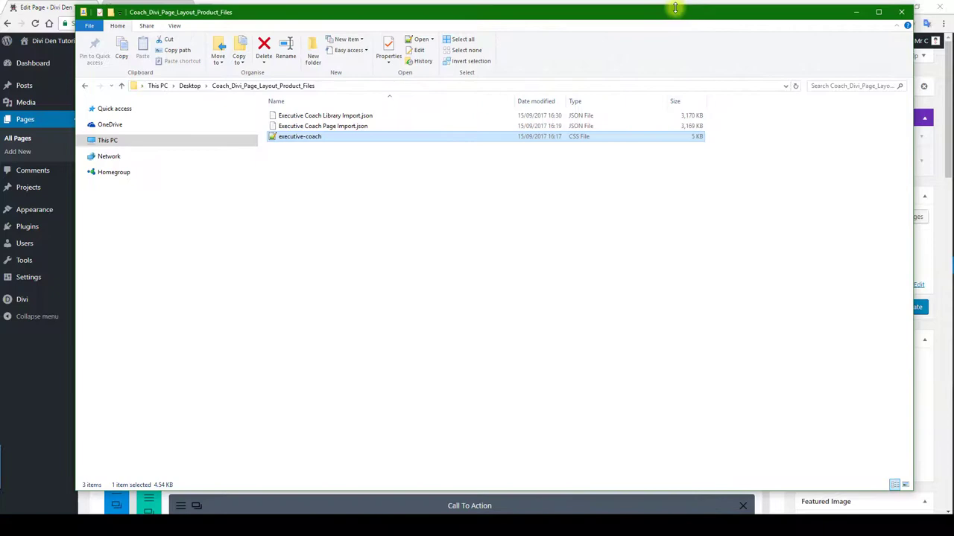
click(901, 15)
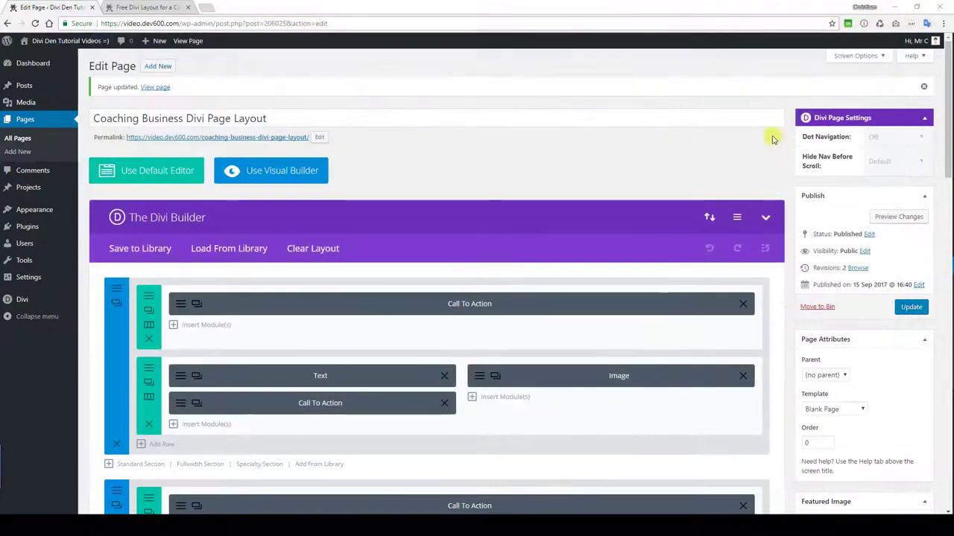
Paste the copied code into the page's Custom CSS in the Divi Builder settings, save the settings, and update the page
click(743, 218)
click(456, 260)
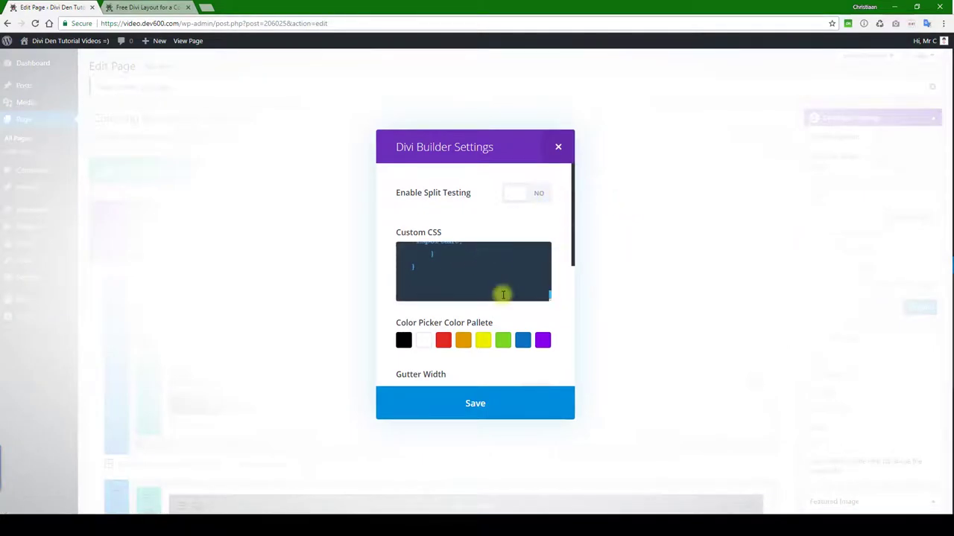
click(456, 412)
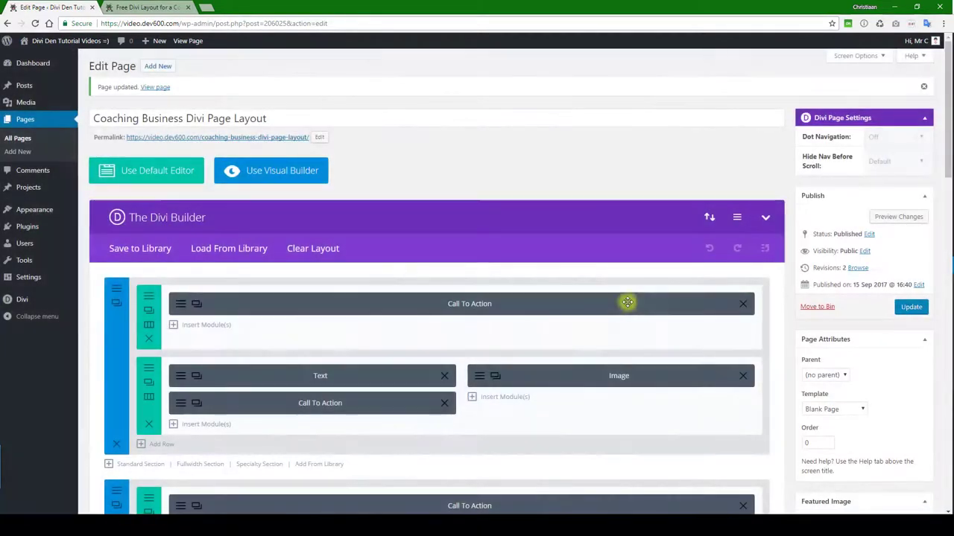
click(912, 307)
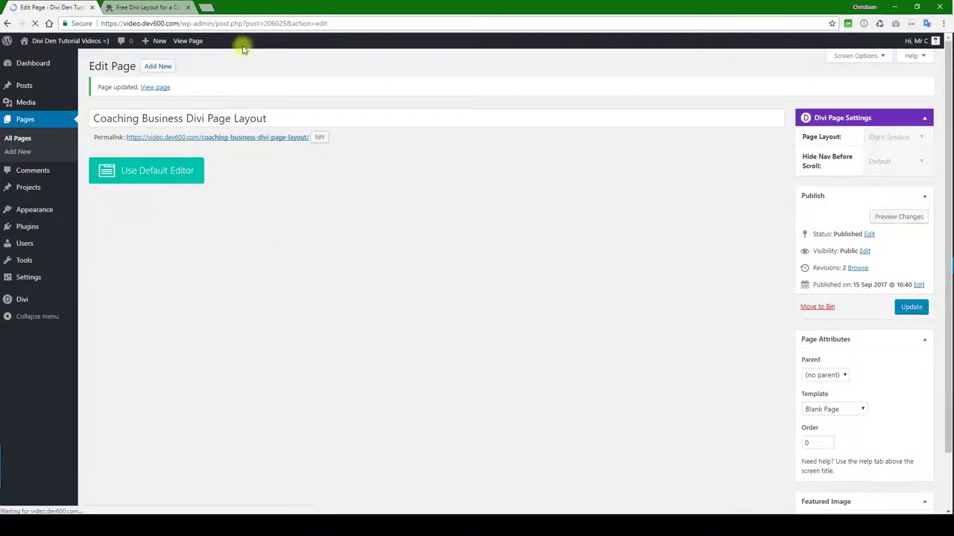
View the published Coaching Business page in an incognito window and examine the styling of its sections down to the end
right_click(255, 138)
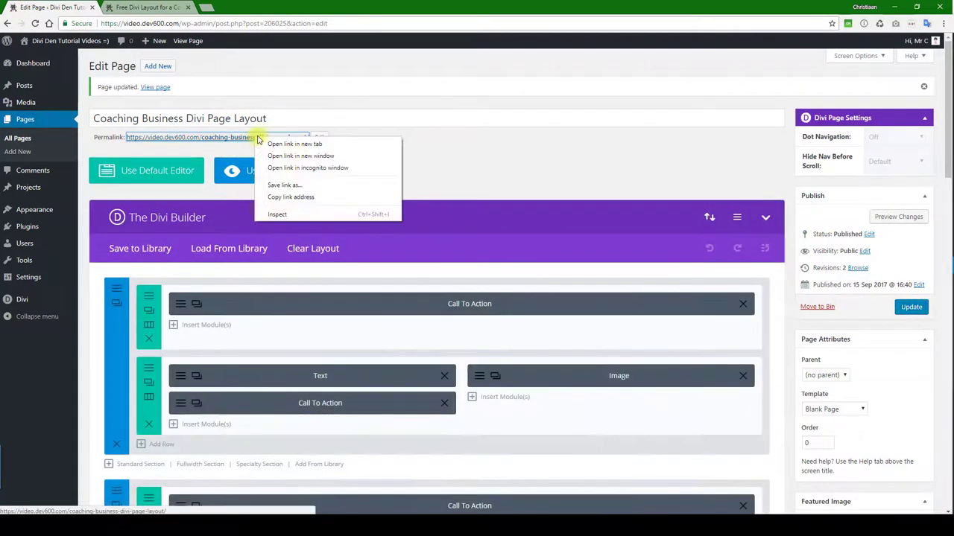
click(536, 167)
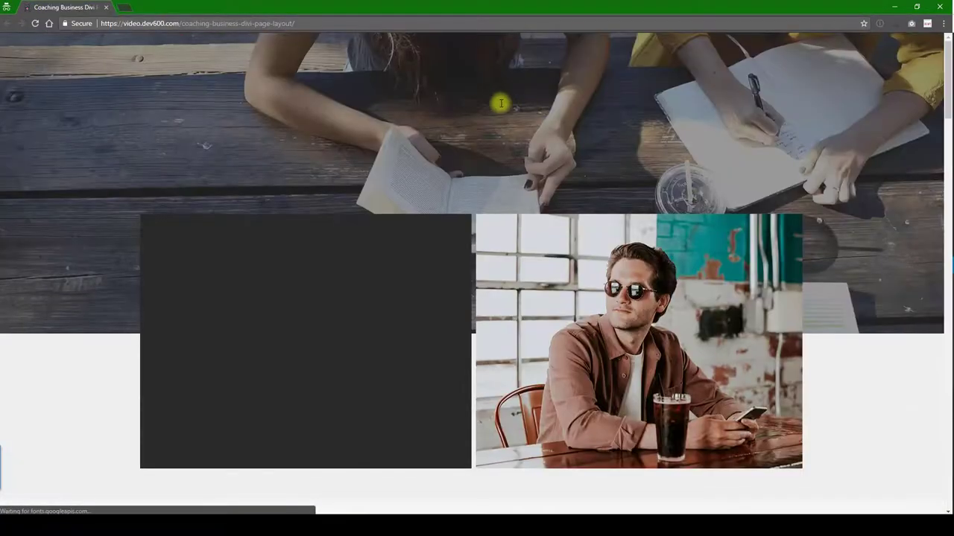
scroll(466, 88, down, 10)
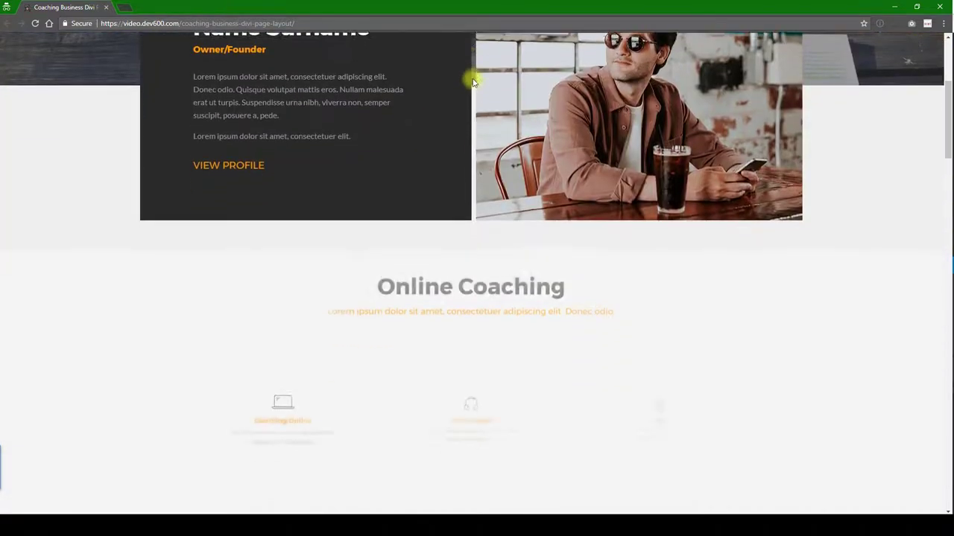
scroll(477, 78, down, 15)
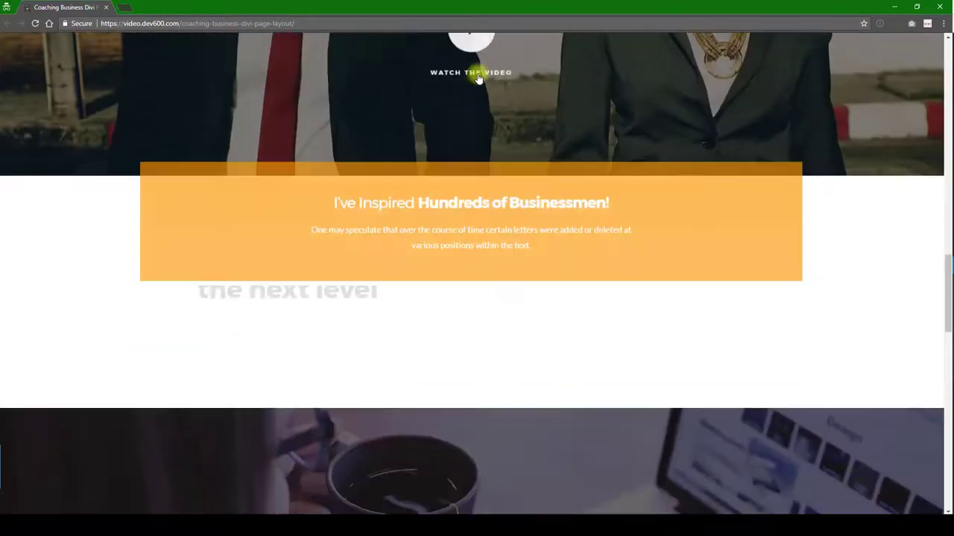
scroll(479, 72, down, 5)
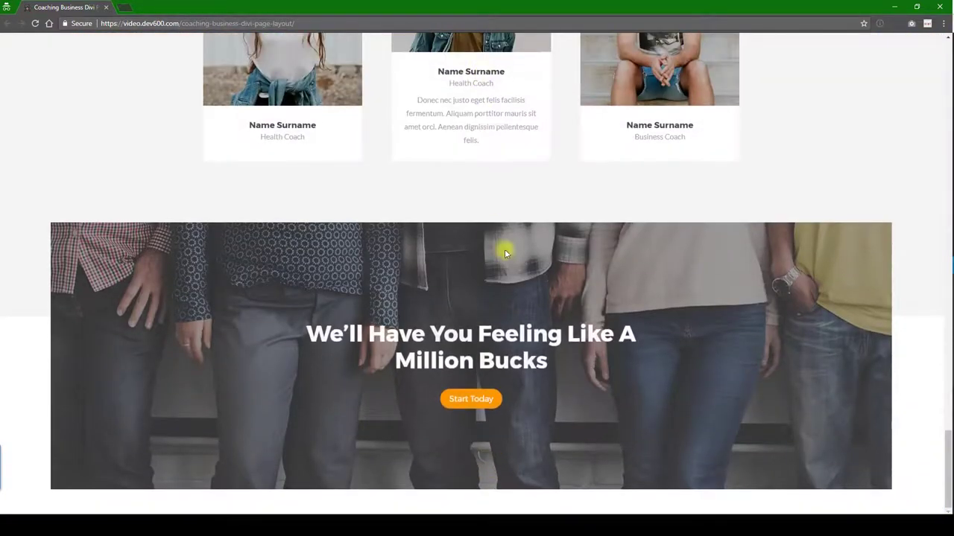
scroll(504, 249, up, 10)
scroll(505, 181, up, 15)
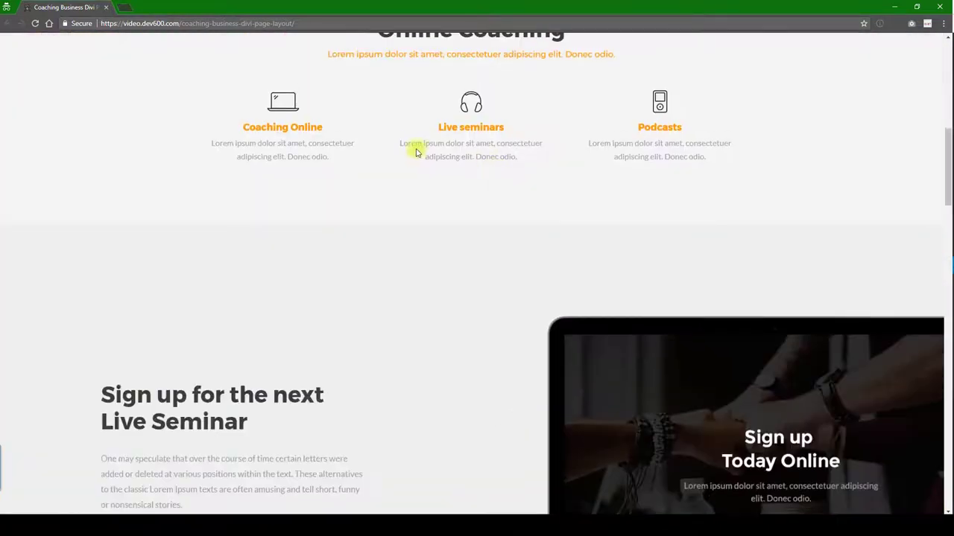
click(938, 6)
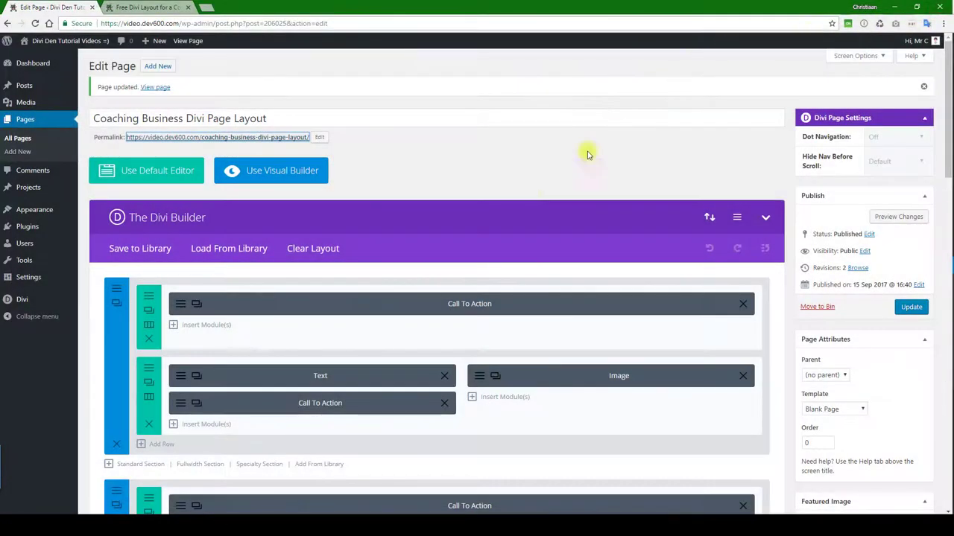
Look through the page's sections and modules in the Divi Builder
scroll(447, 141, down, 6)
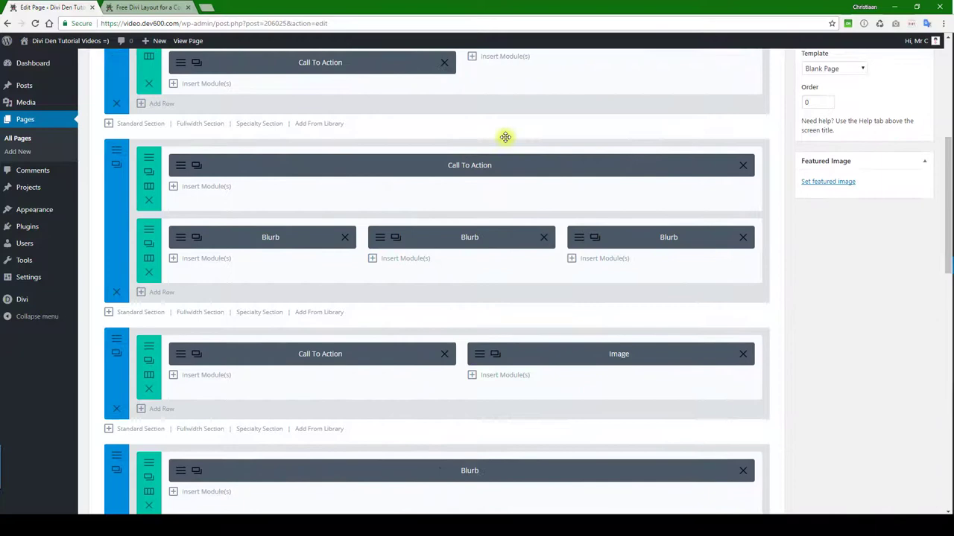
scroll(499, 138, down, 6)
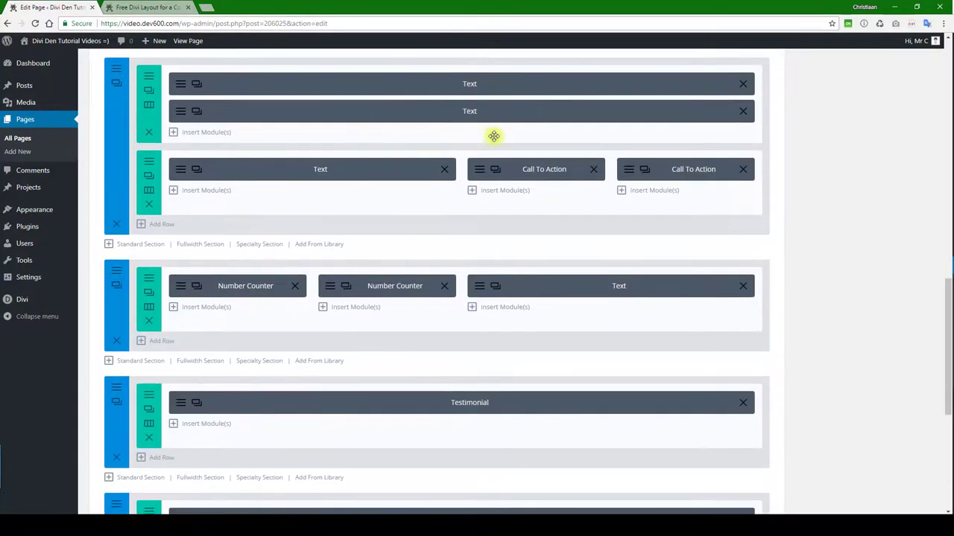
scroll(512, 142, down, 5)
scroll(511, 142, up, 16)
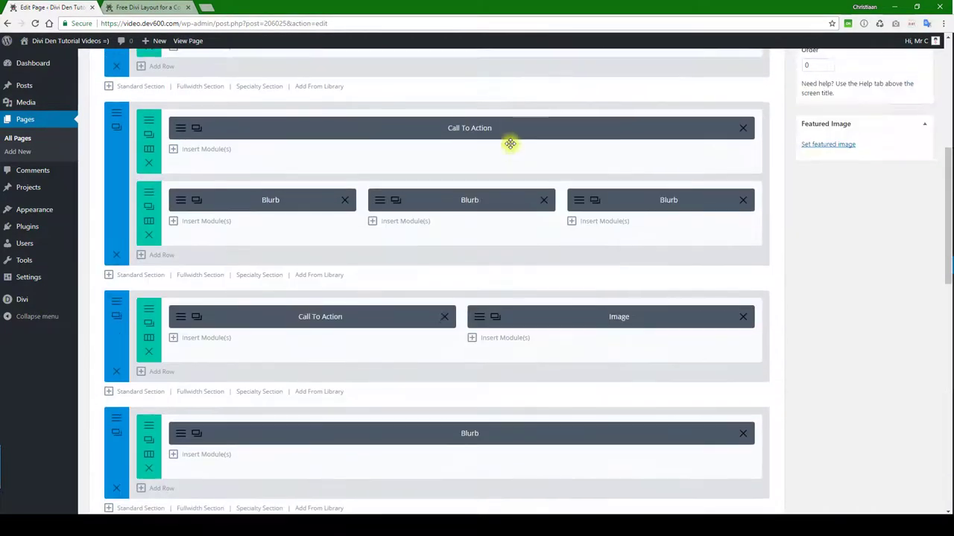